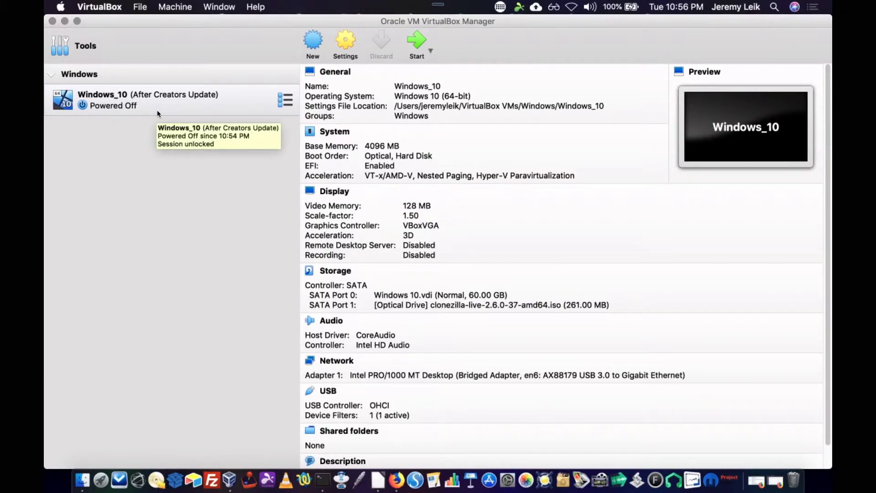
Step: Open Settings for the powered-off Windows_10 virtual machine
click(346, 42)
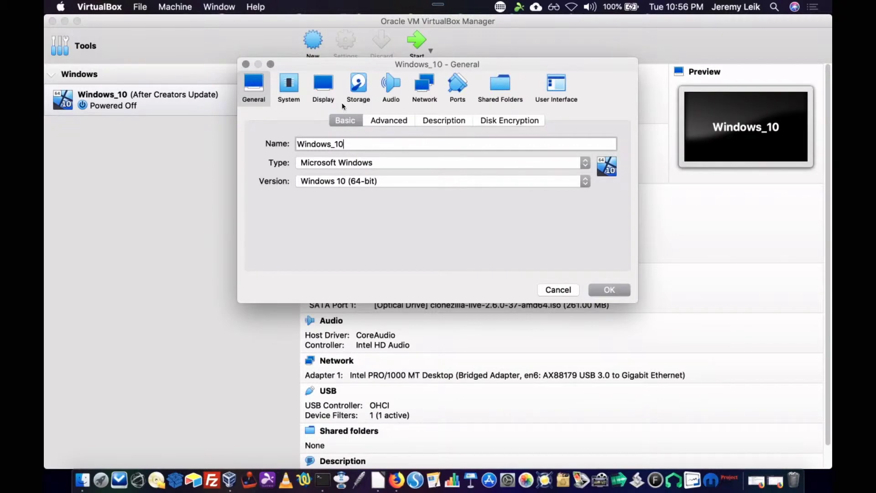
Step: Verify the clonezilla-live ISO is attached under Controller: SATA, then close the settings
click(363, 83)
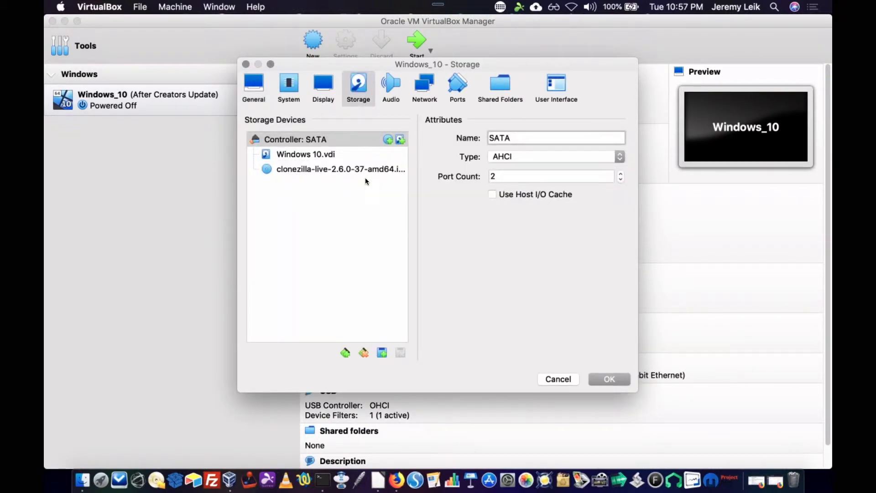
click(609, 379)
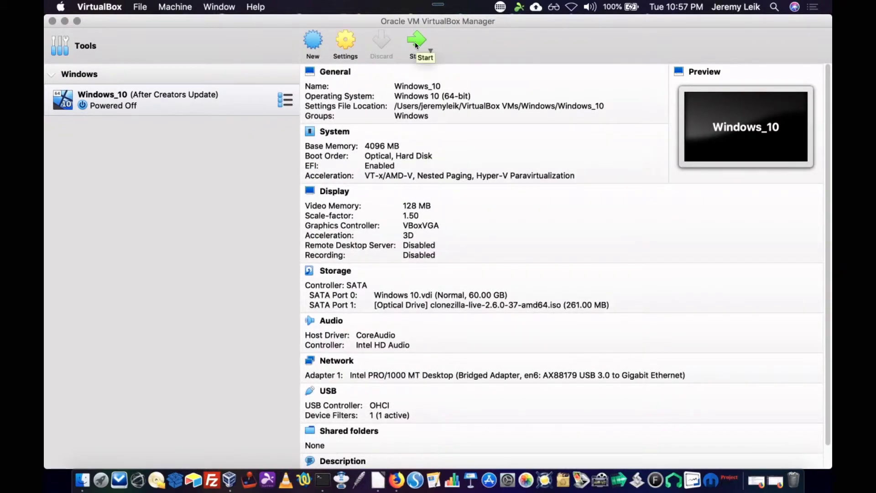
Step: Start Windows_10, boot the default Clonezilla live entry, and enlarge the VM window
click(415, 42)
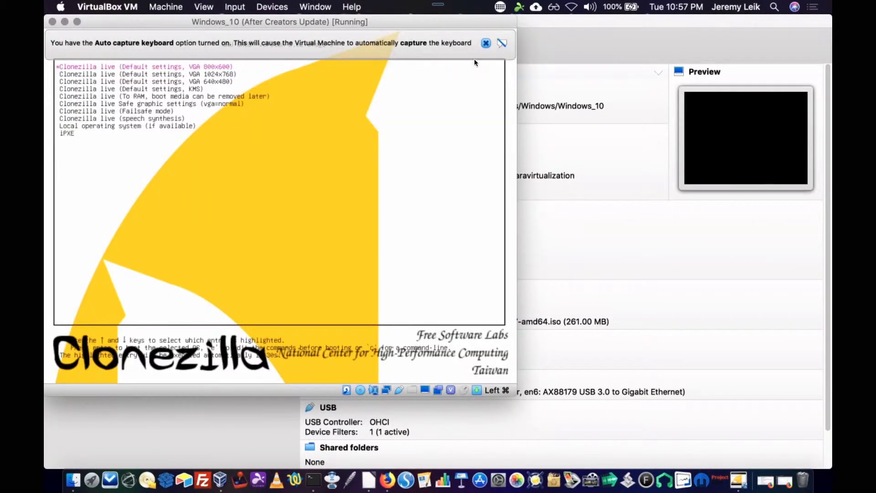
click(486, 42)
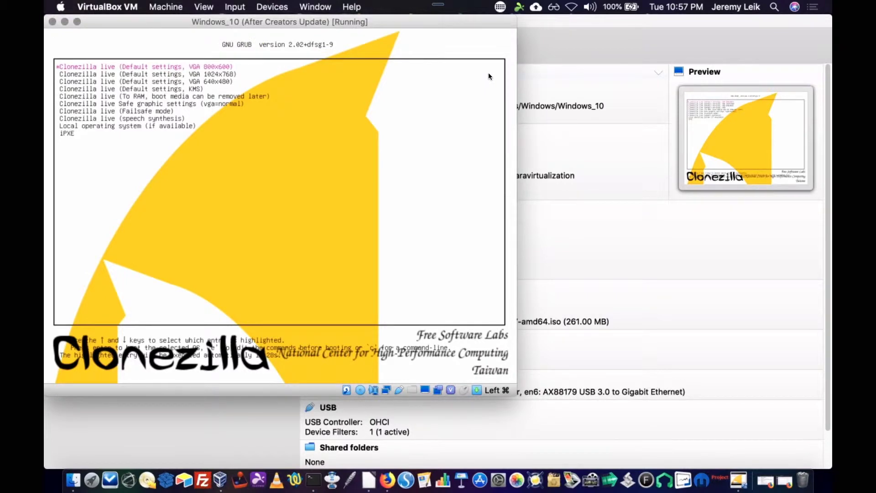
key(Return)
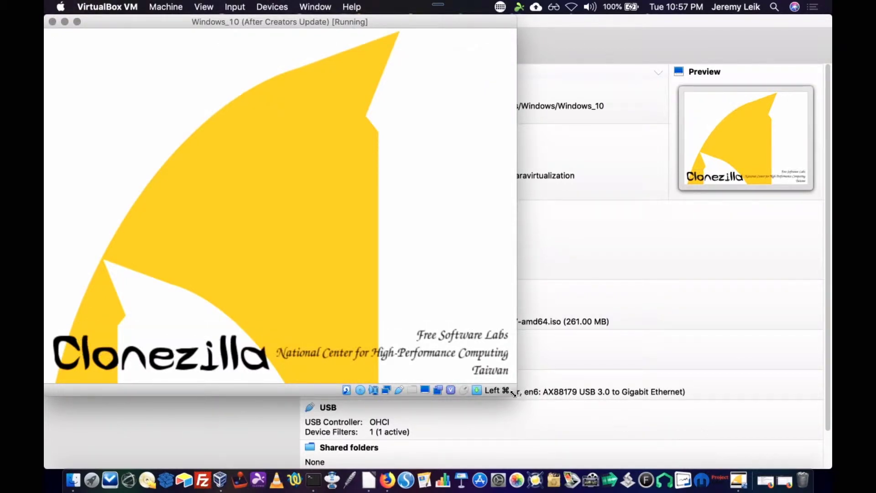
drag(513, 394, 625, 432)
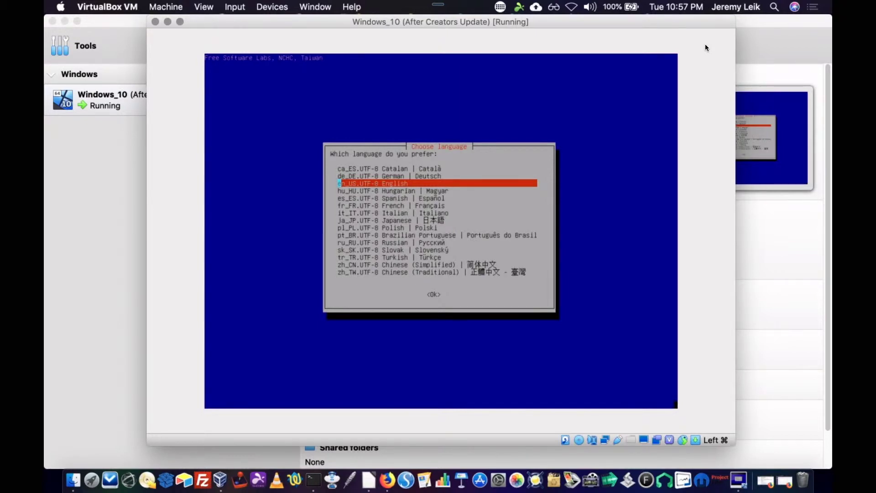
Step: Choose English and the default US keyboard, then start Clonezilla
key(Return)
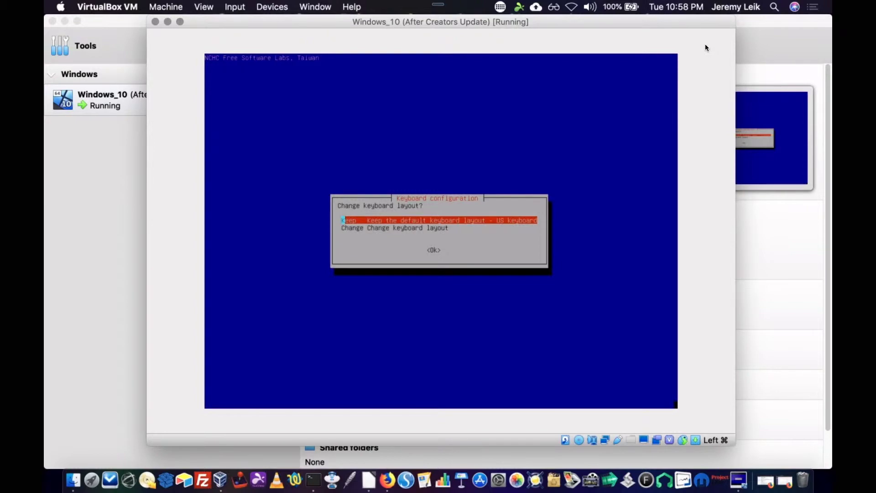
key(Return)
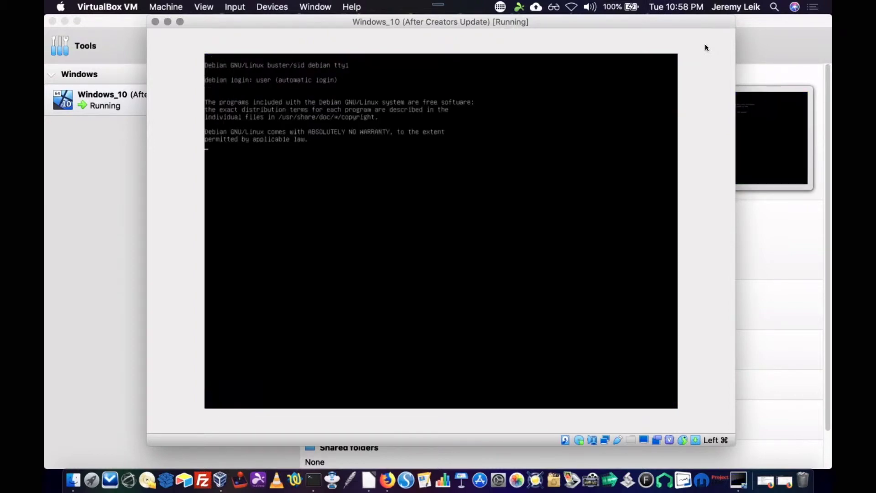
key(Return)
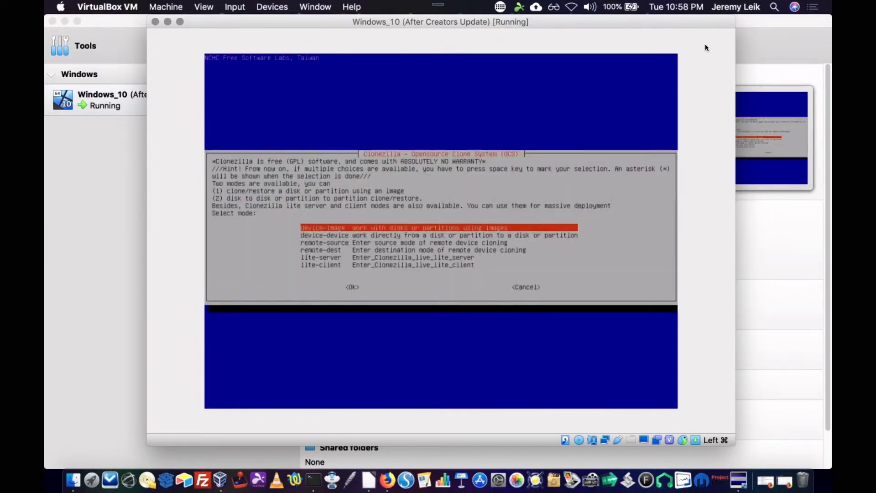
Step: Choose device-image mode to a samba_server with DHCP networking, entering server IP ending 55
key(Return)
key(Down)
key(Down)
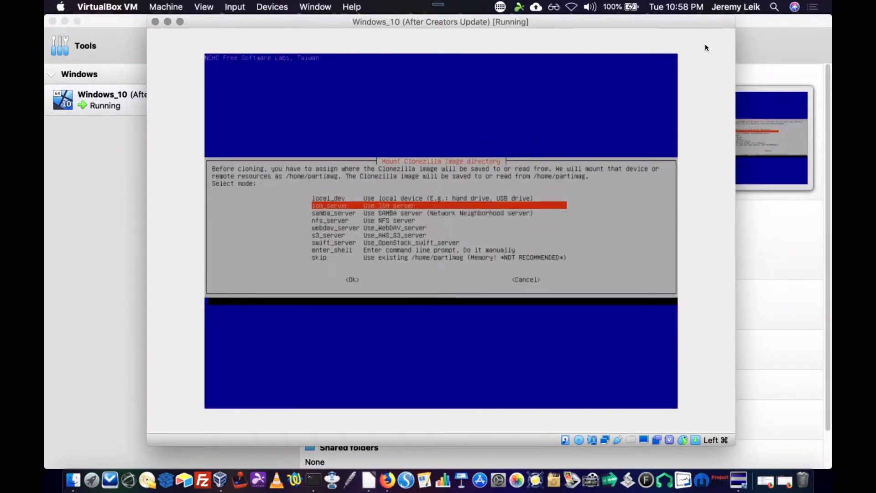
key(Return)
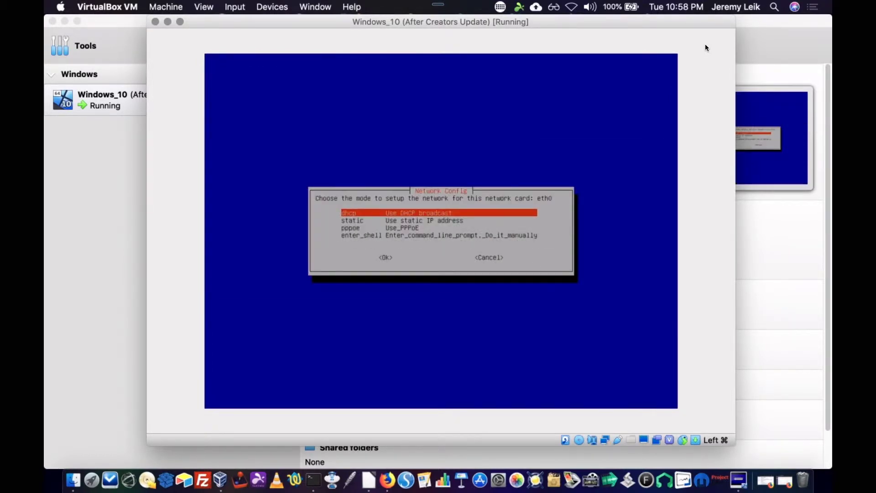
key(Return)
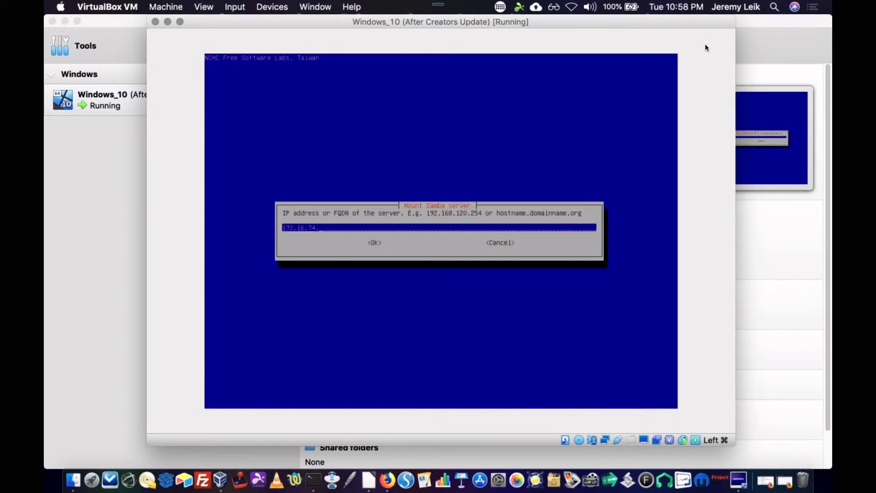
text(55)
Step: Mount //172.16.74.55/images with empty domain, SMB 3.0, auto security and the share password
key(Return)
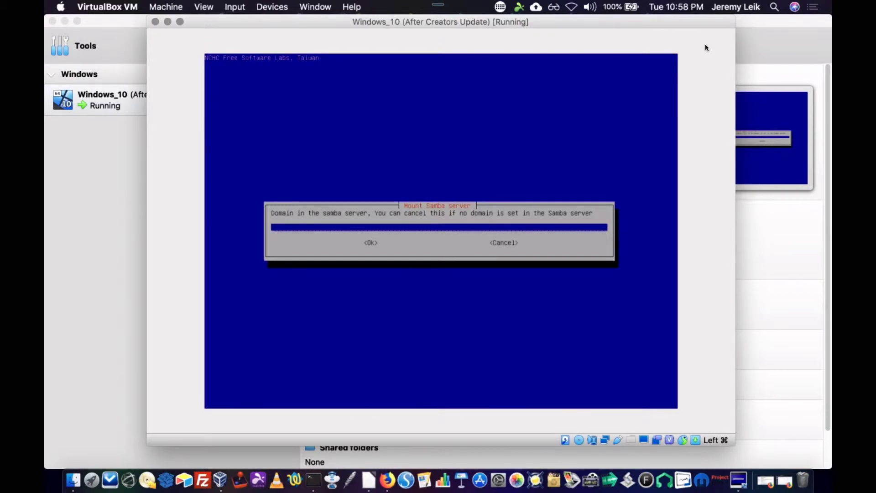
key(Return)
key(Return)
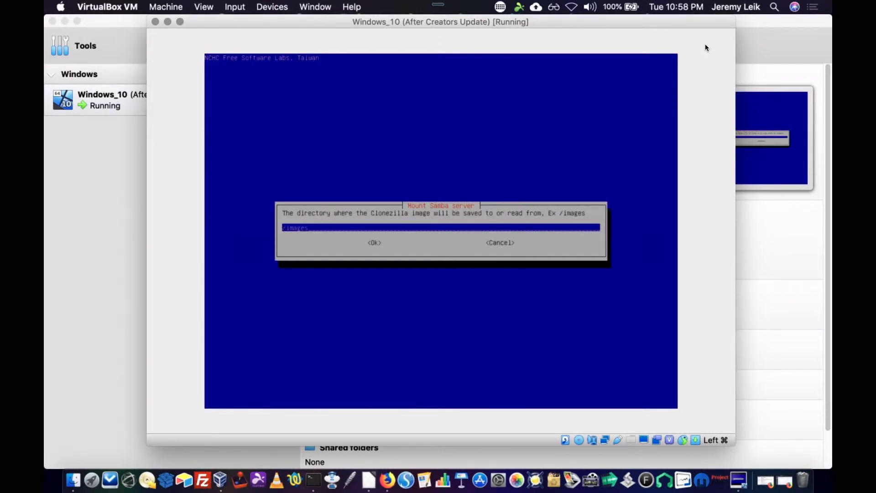
key(Return)
key(Down)
key(Down)
key(Down)
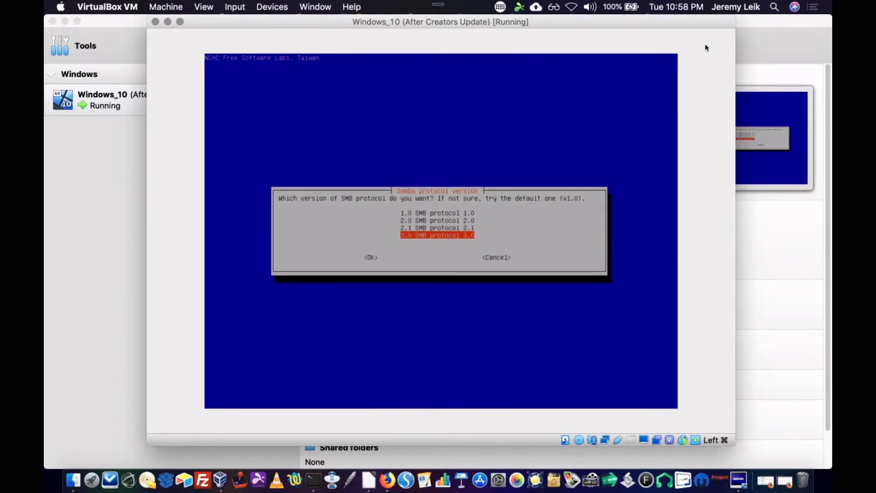
key(Return)
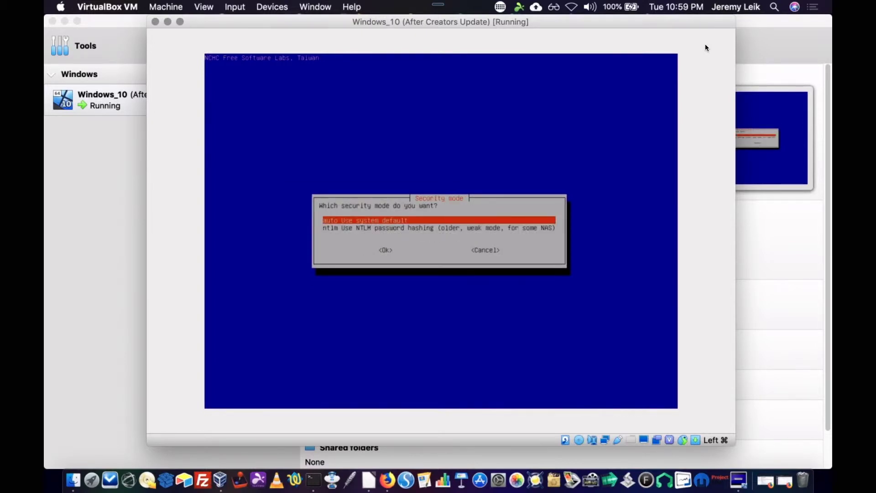
key(Return)
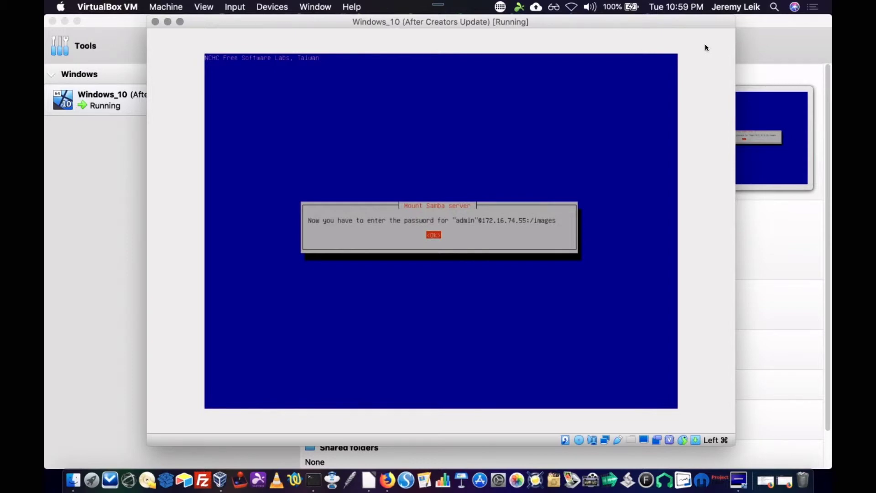
key(Return)
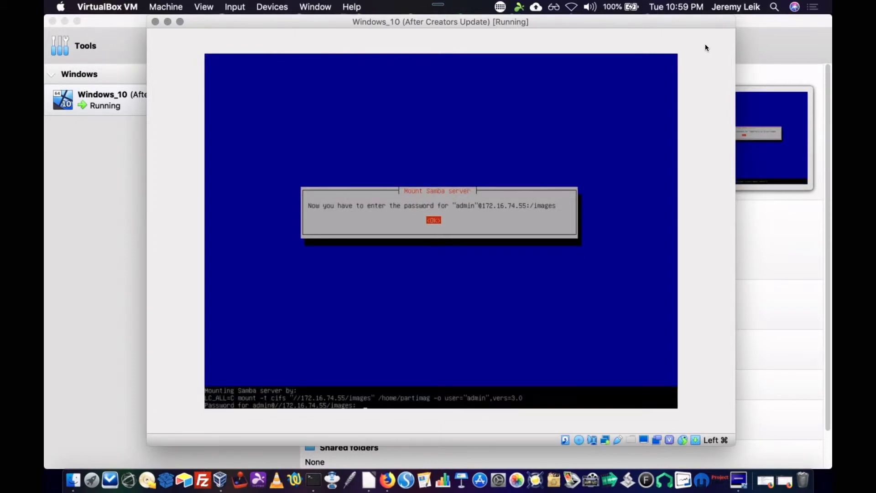
text(*************)
key(Return)
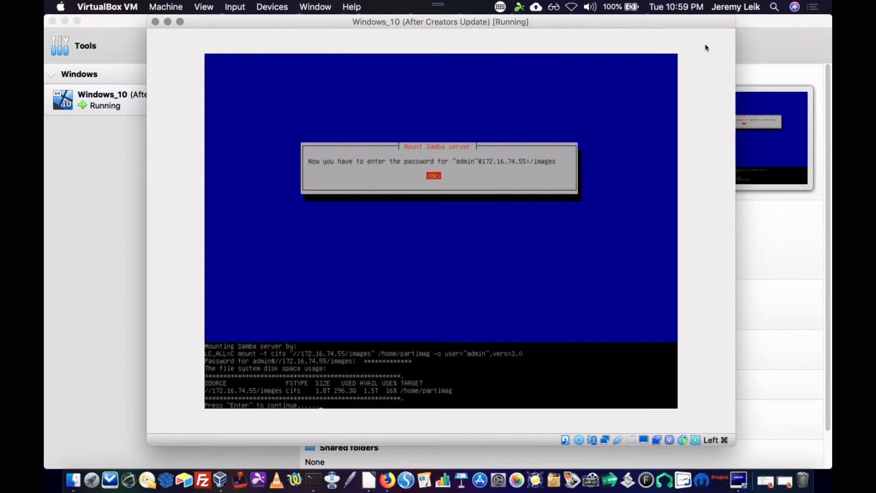
key(Return)
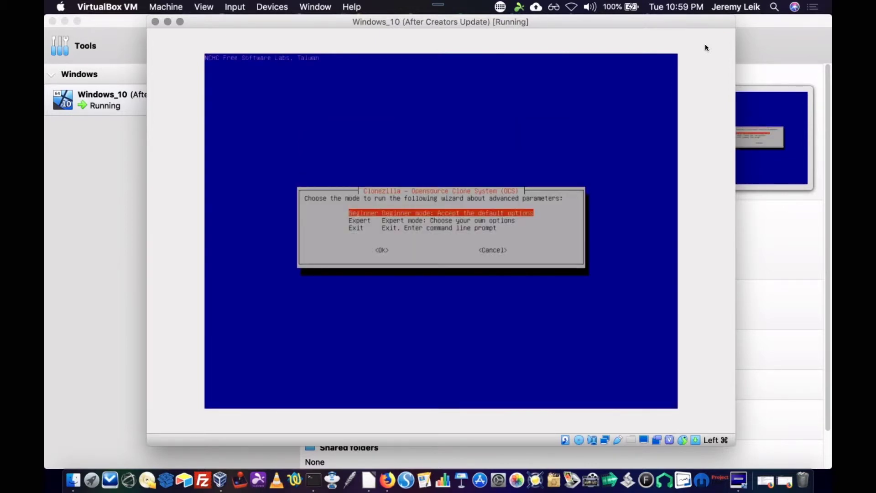
key(Return)
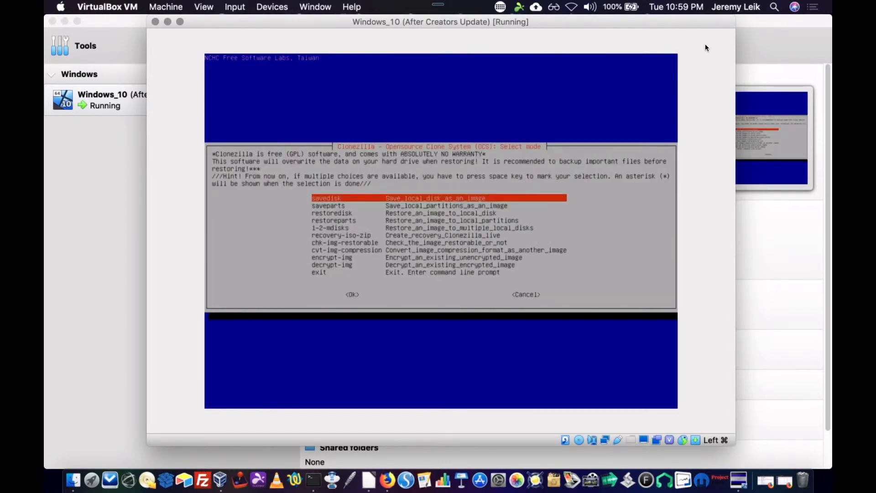
key(Return)
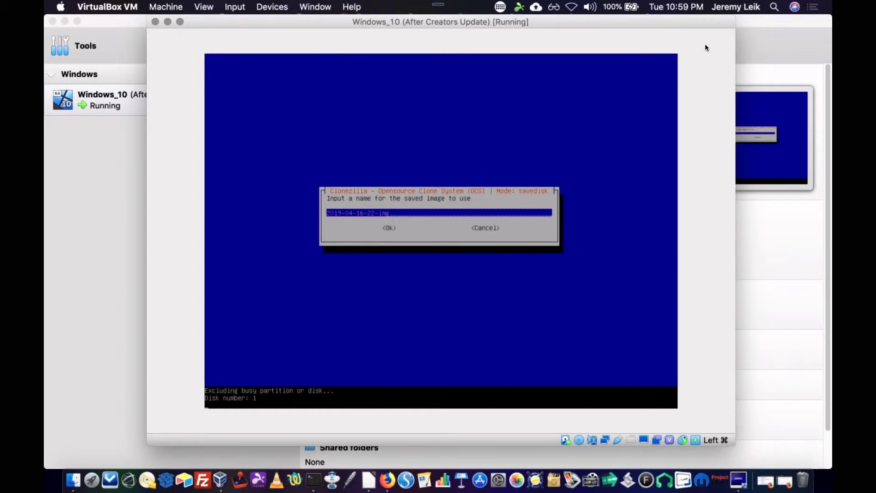
key(Return)
key(Return)
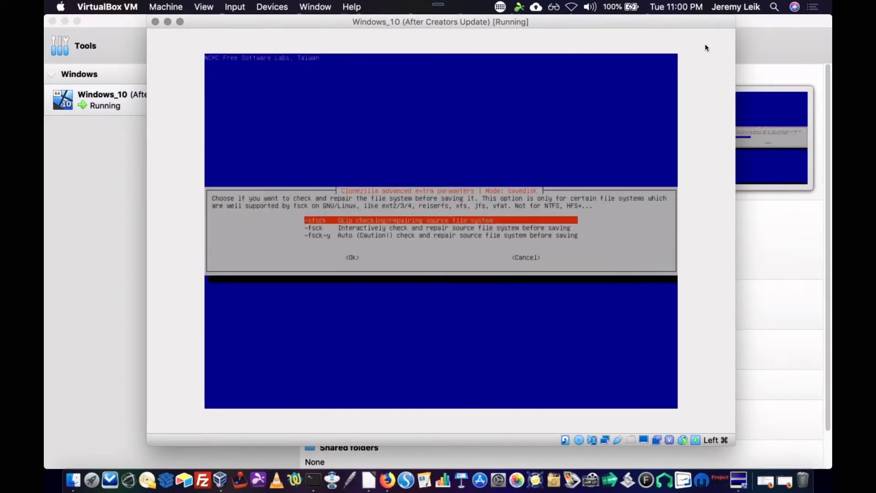
key(Return)
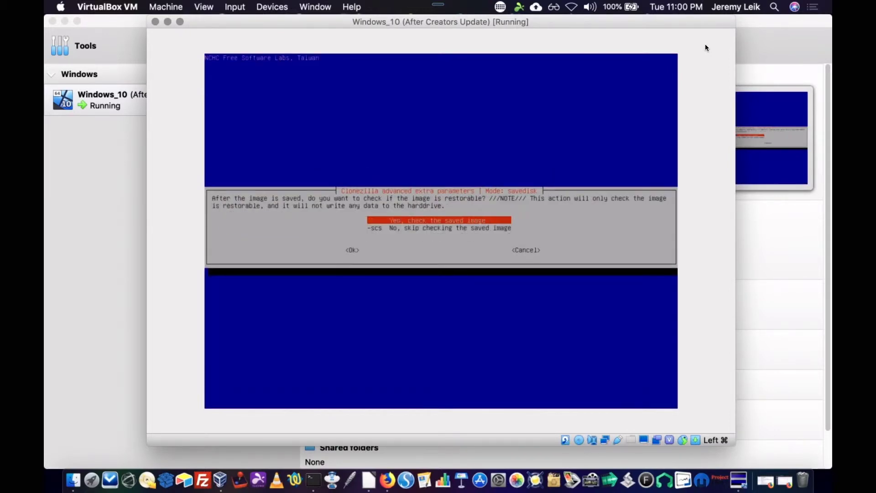
key(Down)
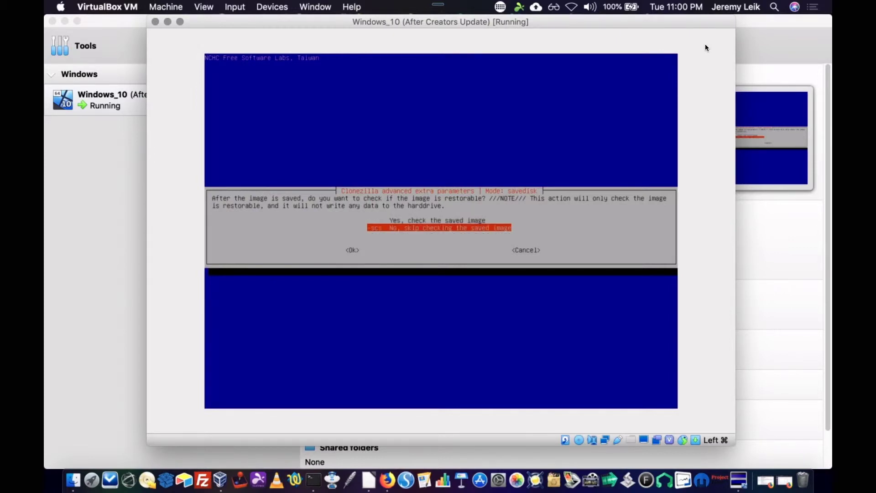
key(Return)
key(Return)
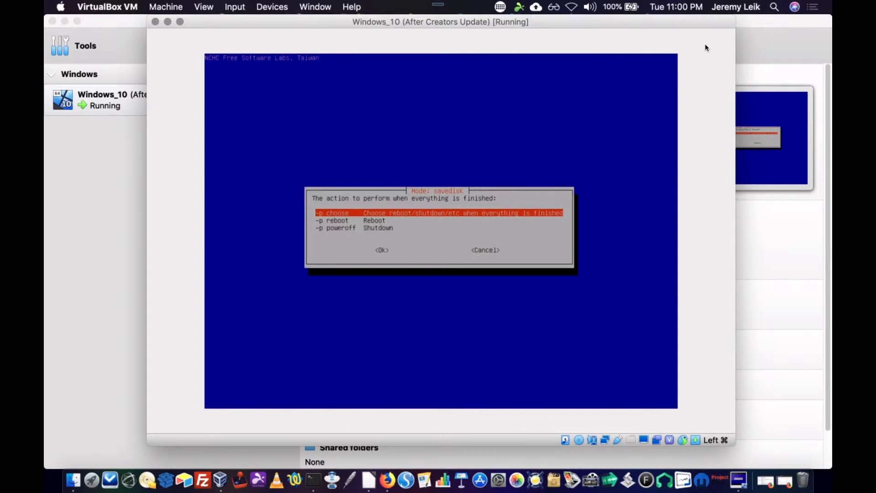
key(Return)
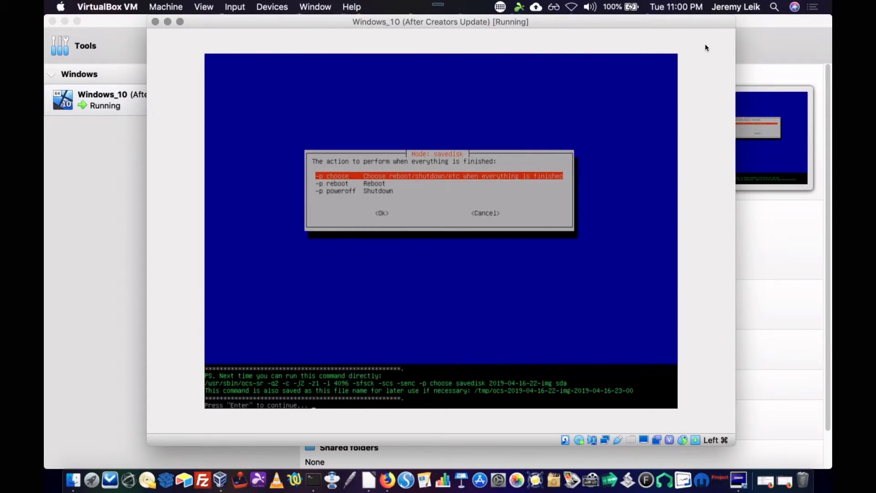
key(Return)
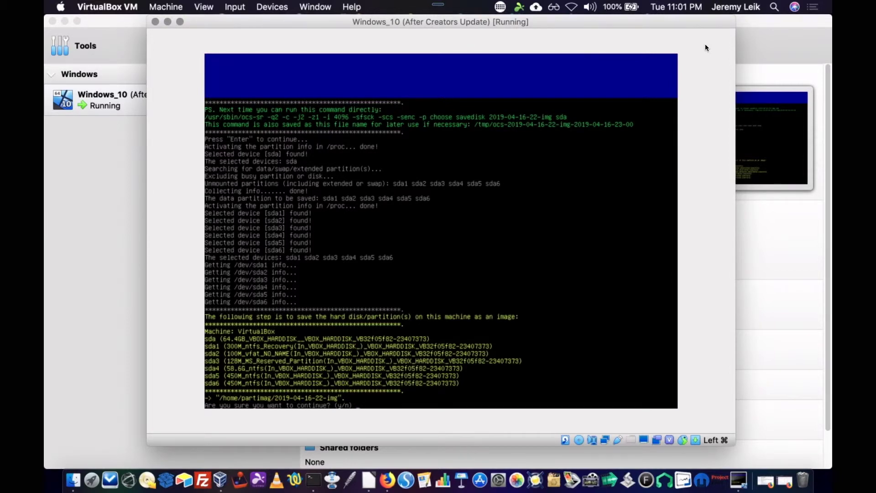
Step: Answer y to begin saving and let Partclone image every partition of sda
text(y)
key(Return)
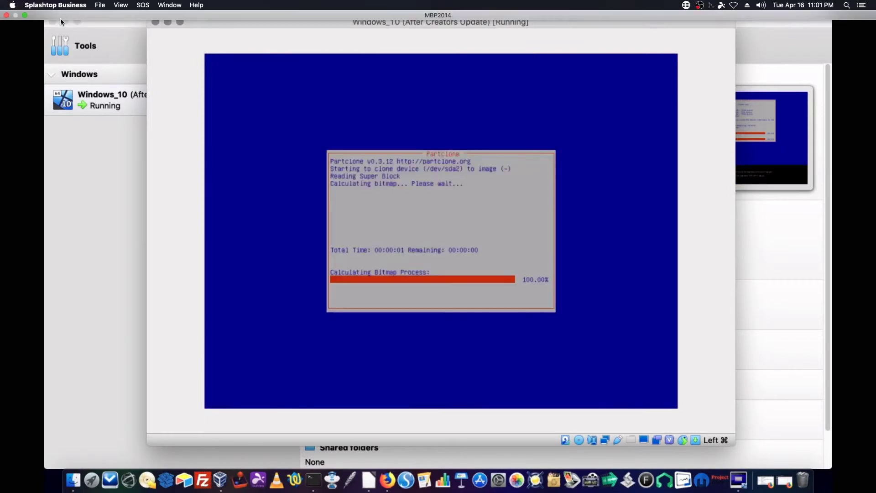
click(25, 16)
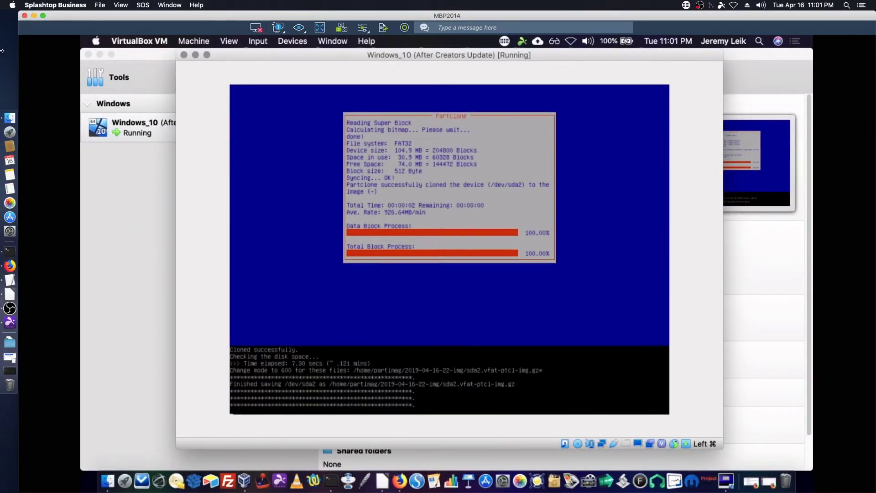
click(12, 74)
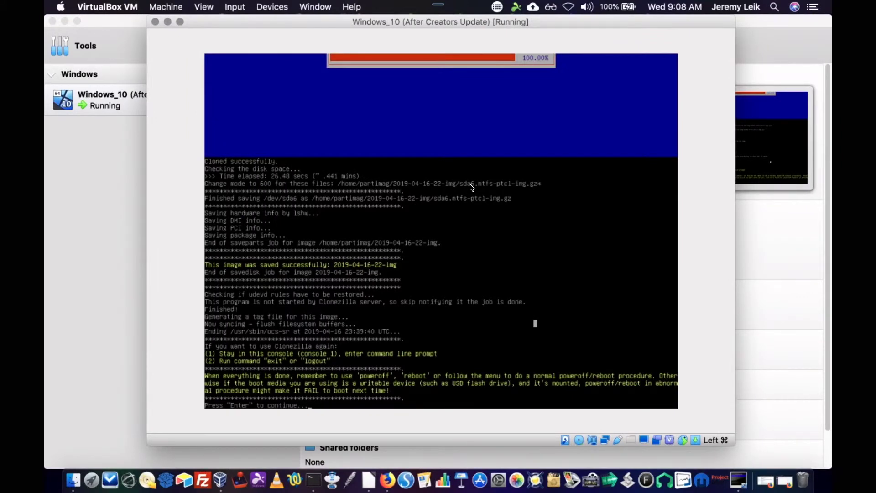
key(Return)
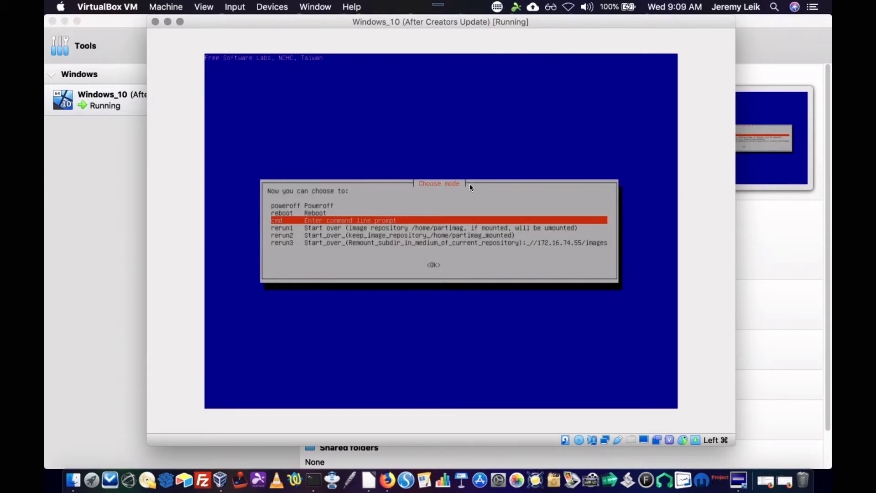
Step: Select poweroff in Clonezilla's Choose mode menu
key(Up)
key(Up)
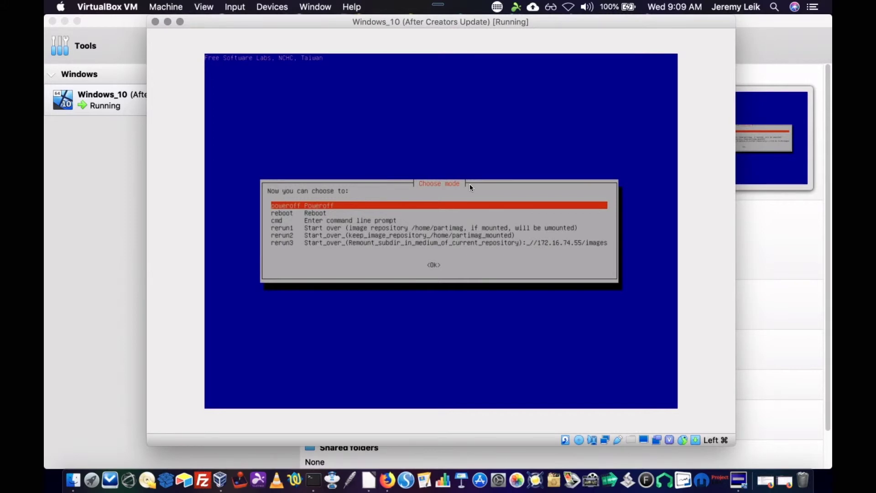
key(Return)
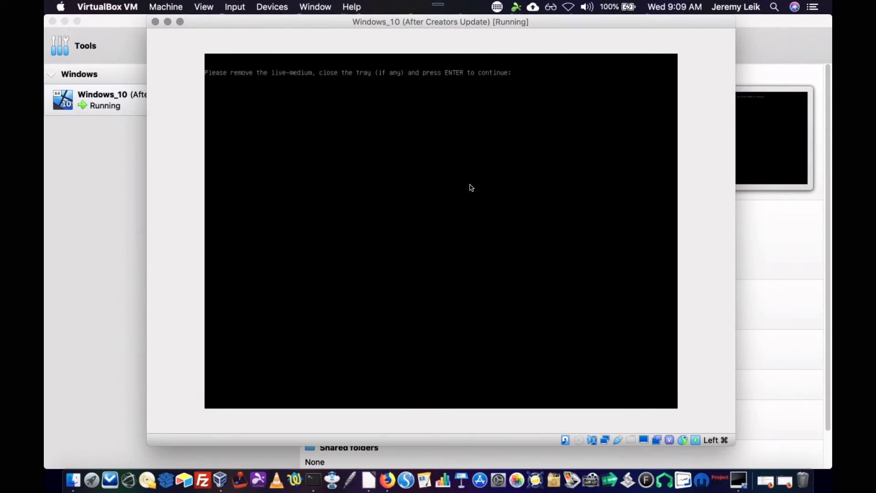
Step: Find Remove disk greyed out under Optical Drives, then continue past the remove-medium prompt
click(272, 7)
mouse_move(292, 21)
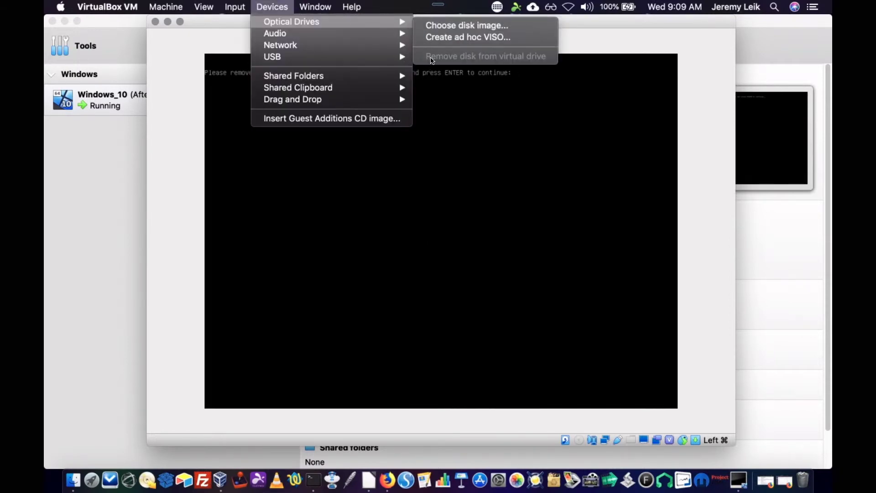
click(389, 259)
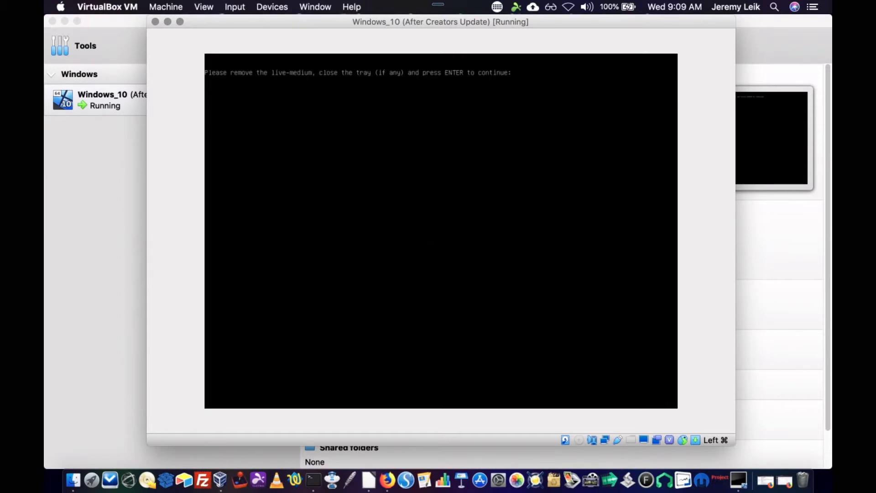
key(Return)
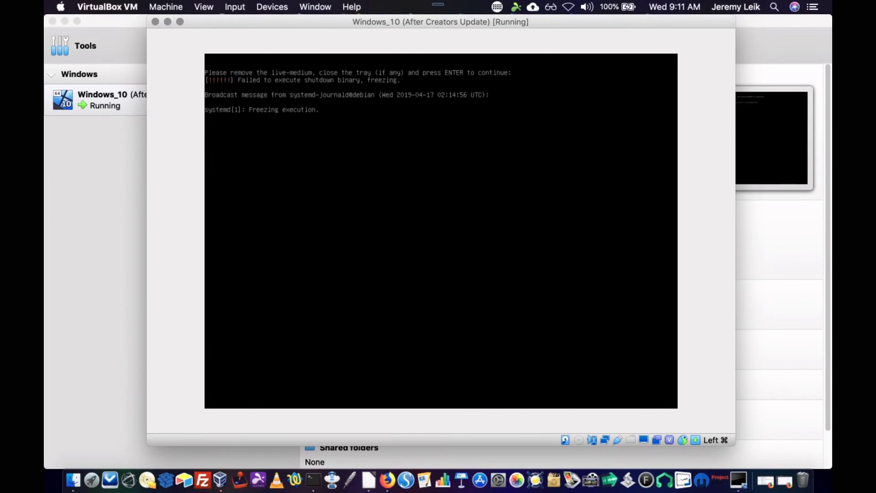
Step: Close the frozen Windows_10 window, choosing Power off the machine
click(155, 22)
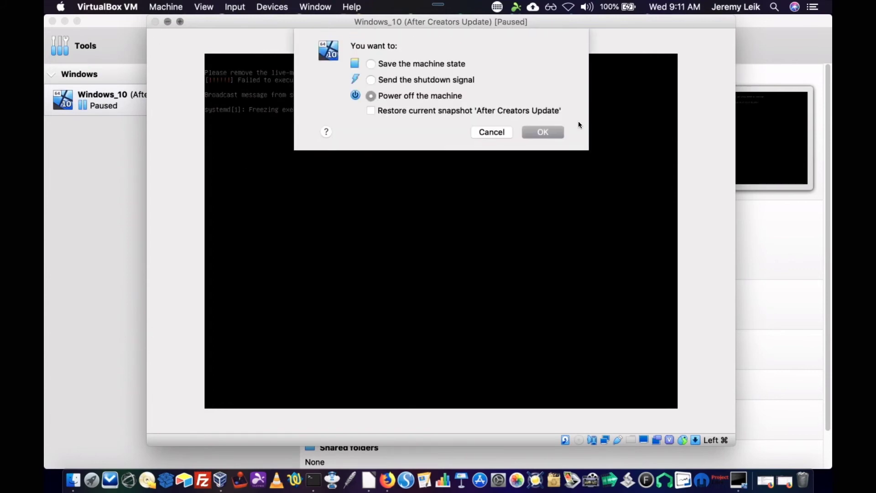
click(542, 132)
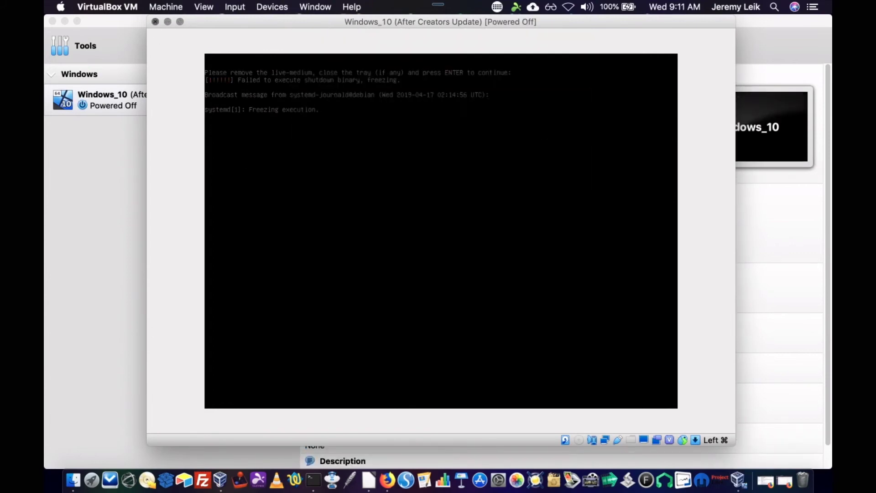